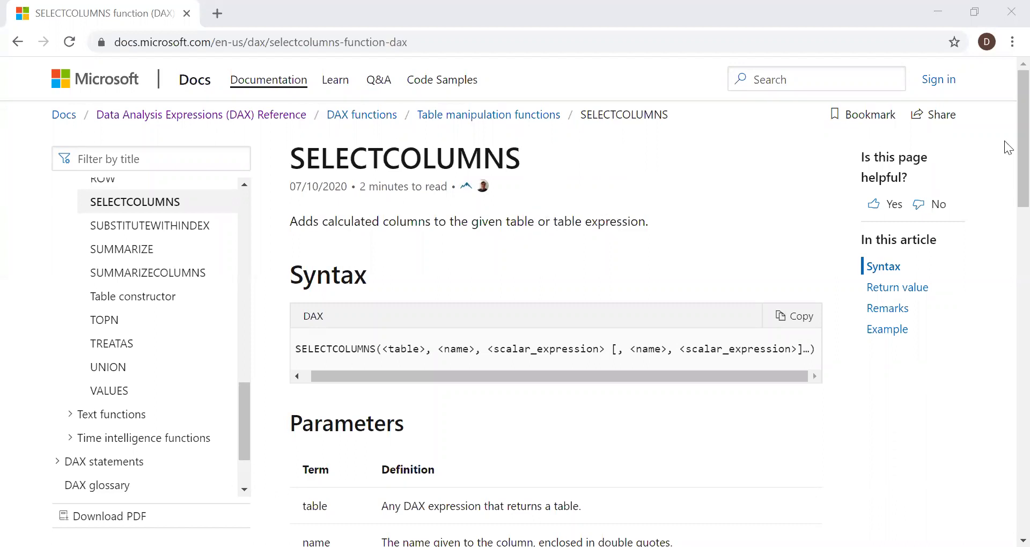
# Scroll through the Info table to review its Country and State data
pyautogui.scroll(-1, 322, 262)
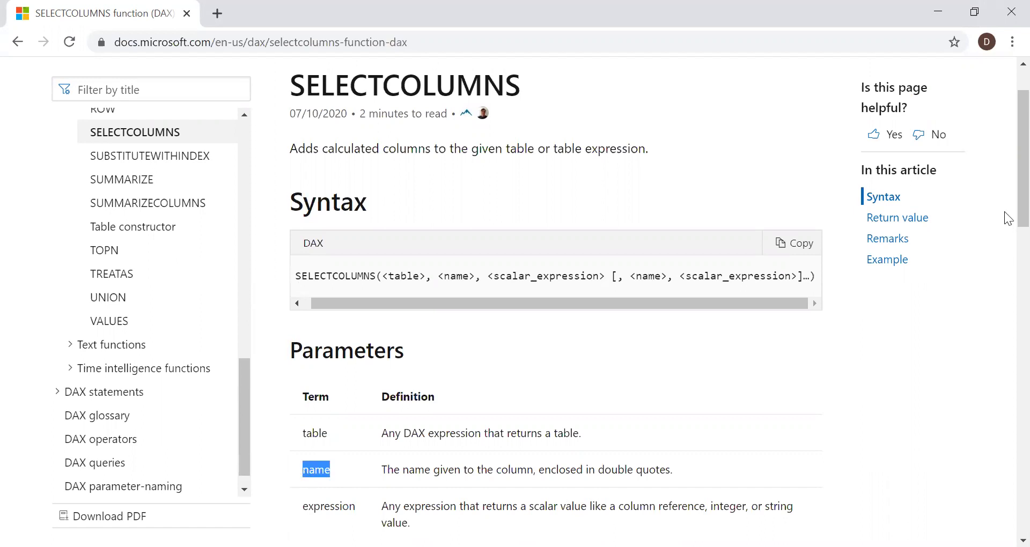
pyautogui.scroll(-3, 1008, 232)
pyautogui.scroll(-3, 1007, 236)
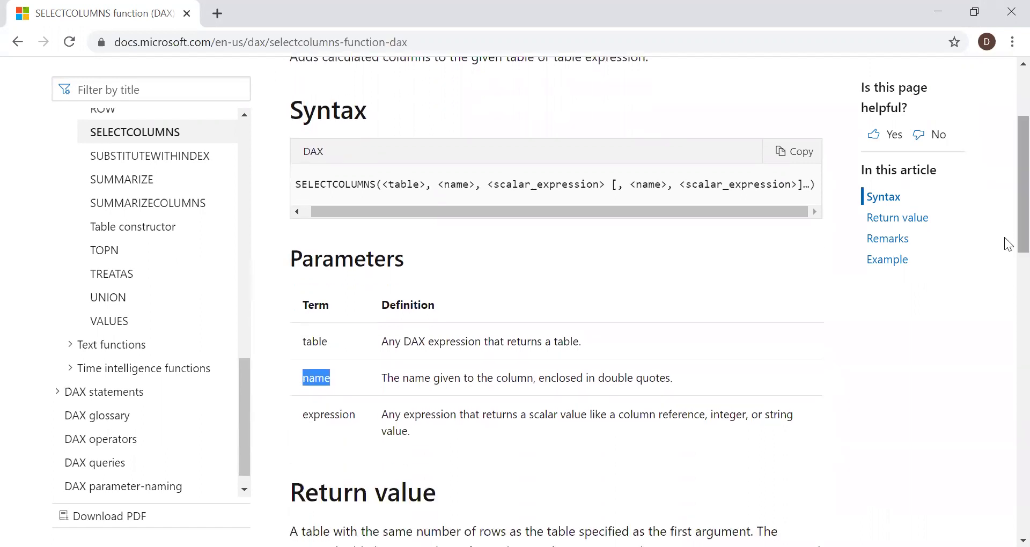
pyautogui.scroll(-2, 1005, 259)
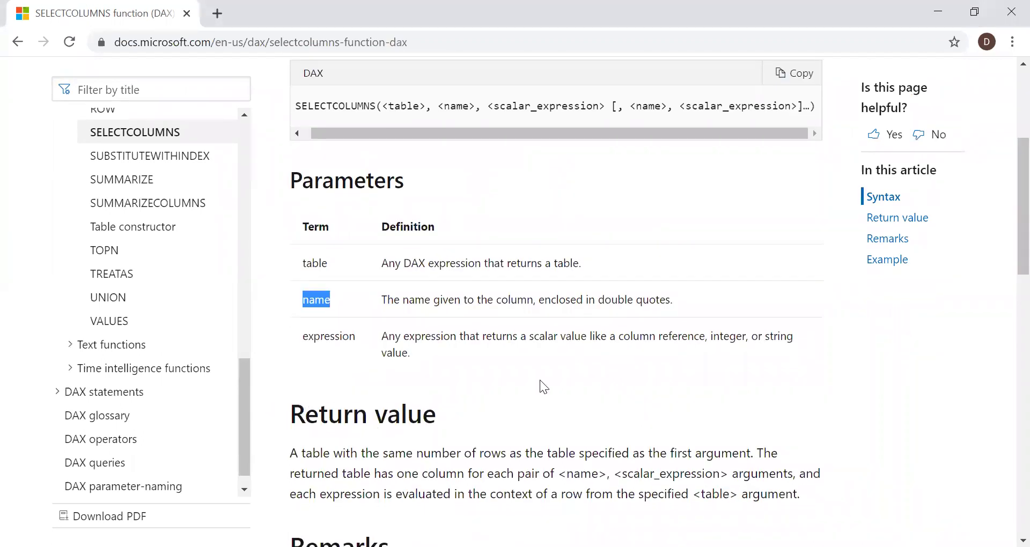
pyautogui.moveTo(1007, 203); pyautogui.dragTo(1007, 113)
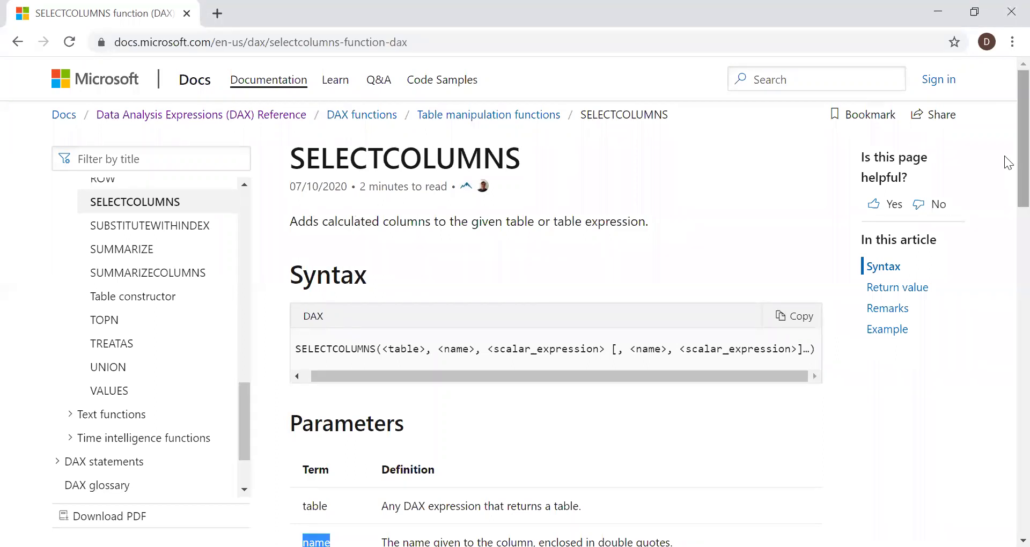
pyautogui.moveTo(1009, 163); pyautogui.dragTo(1009, 241)
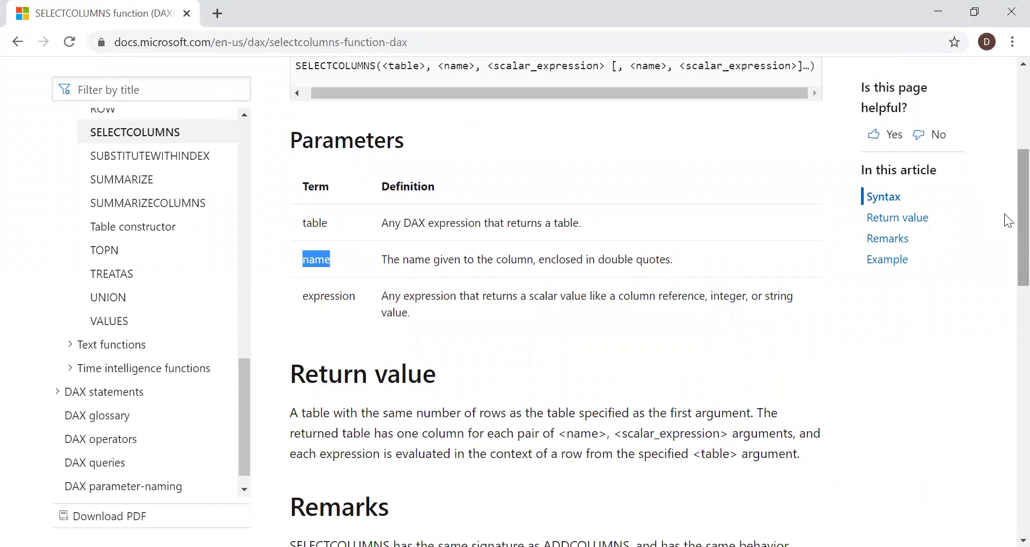
pyautogui.scroll(-7, 1008, 317)
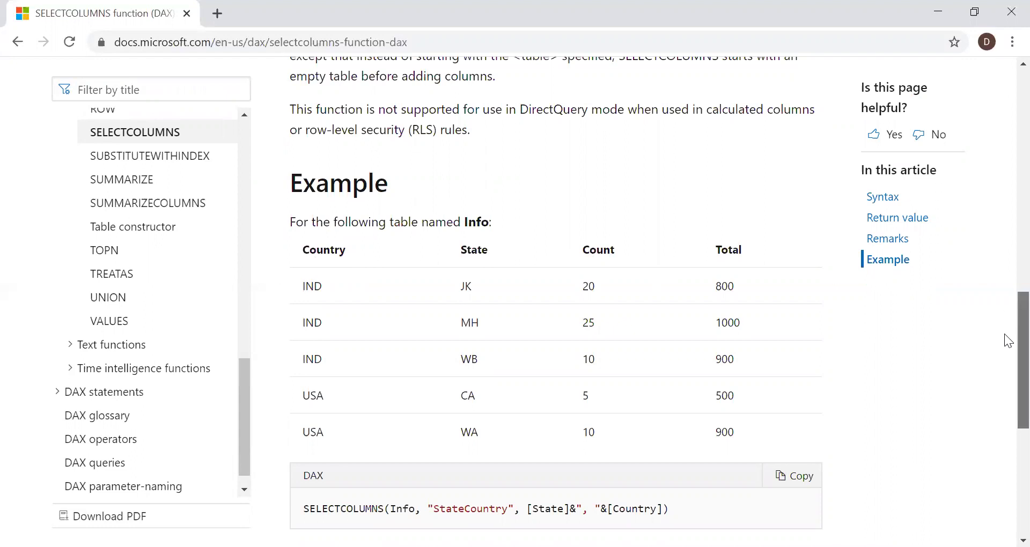
pyautogui.scroll(-1, 1009, 349)
pyautogui.scroll(-3, 1007, 380)
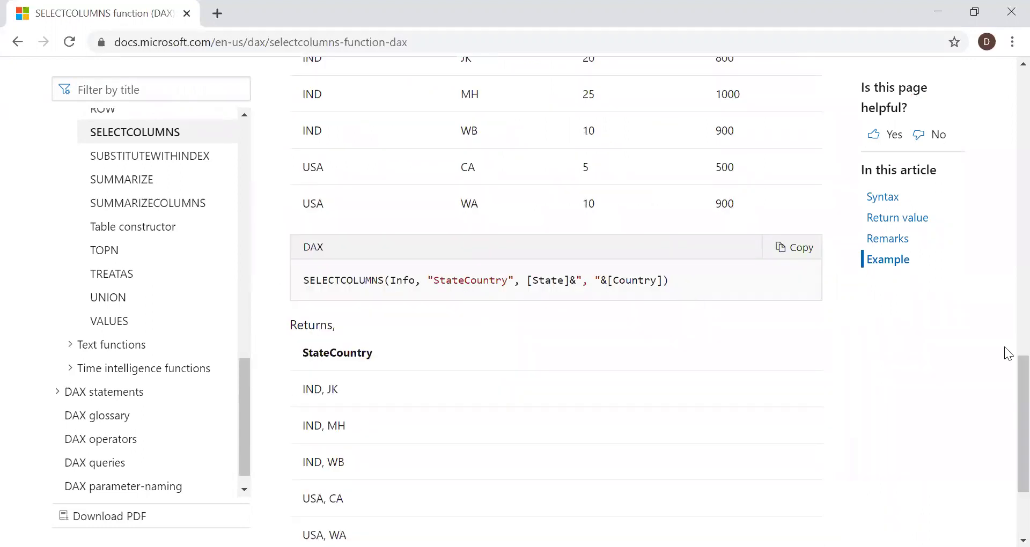
pyautogui.scroll(1, 1005, 380)
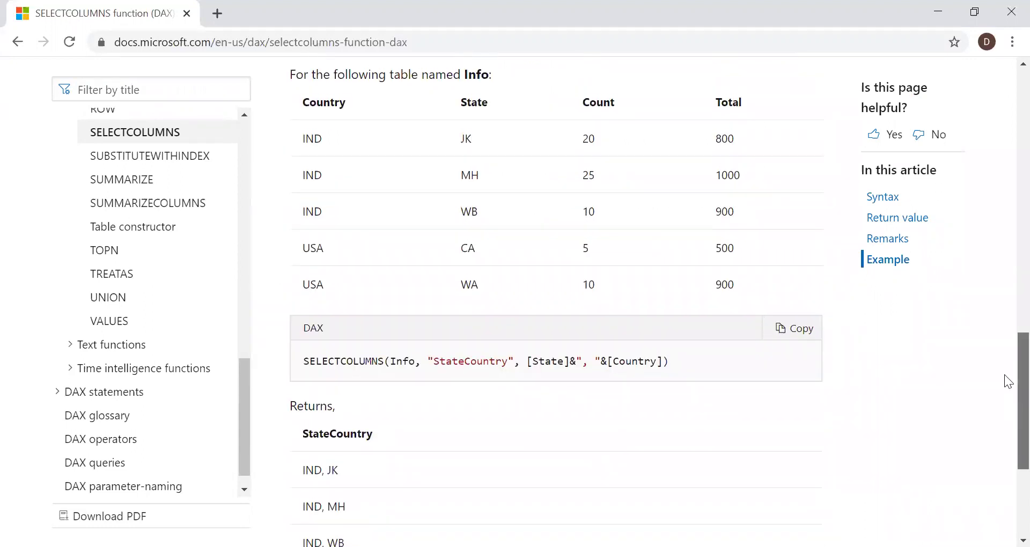
pyautogui.scroll(-1, 1005, 396)
pyautogui.scroll(3, 1006, 354)
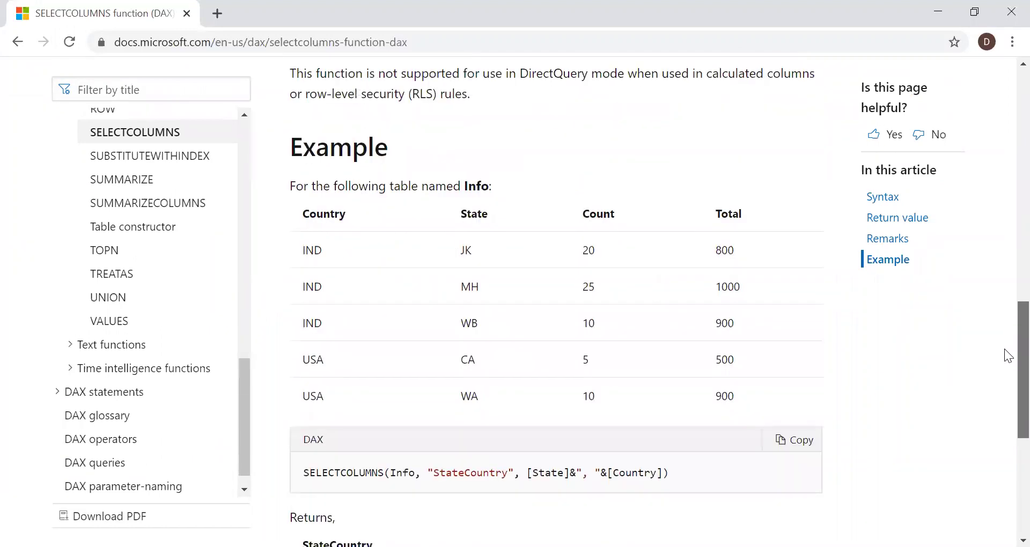
pyautogui.scroll(-1, 1005, 359)
pyautogui.scroll(6, 1006, 273)
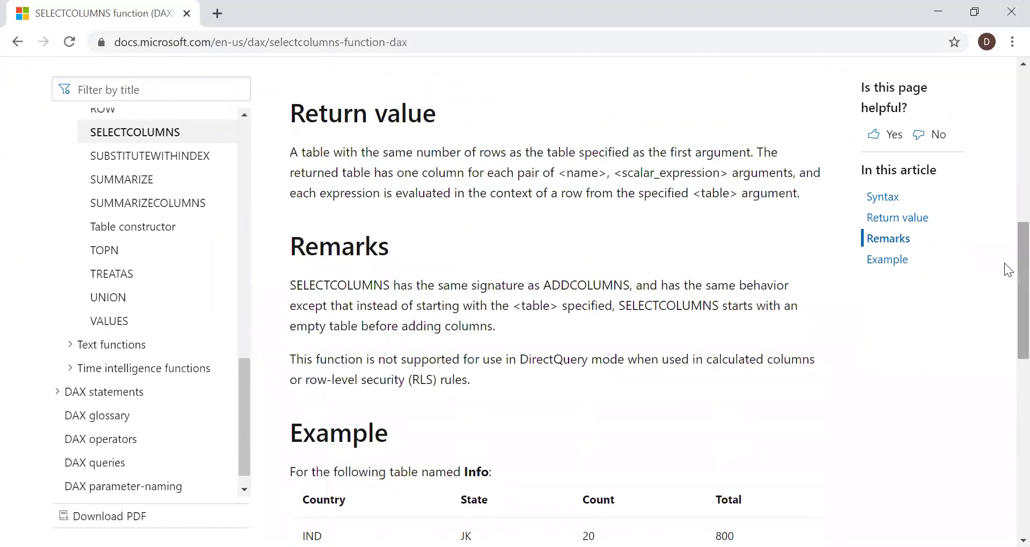
pyautogui.scroll(7, 1005, 155)
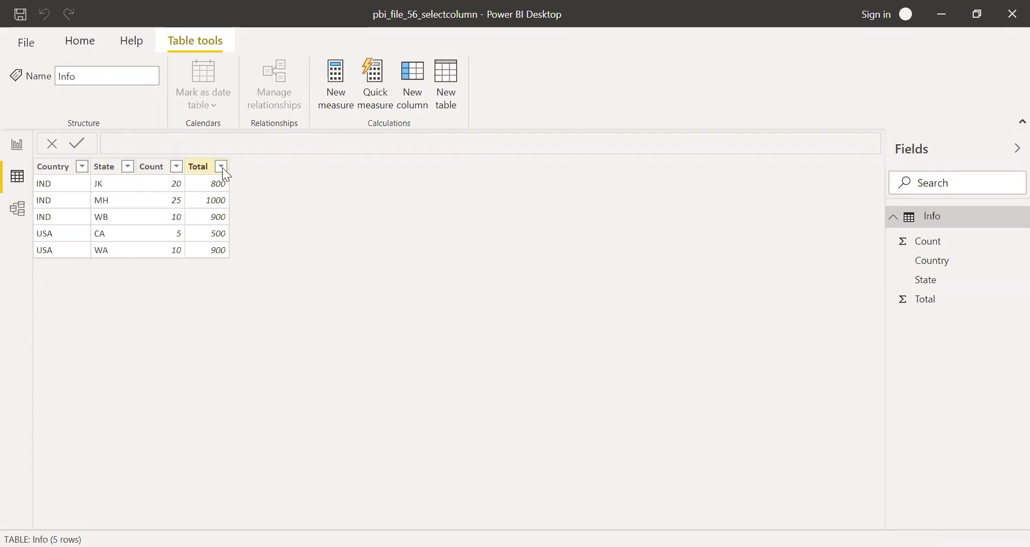
# Start a new calculated table formula add_column_tbl = ADDCOLUMNS(Info, ...)
pyautogui.click(450, 94)
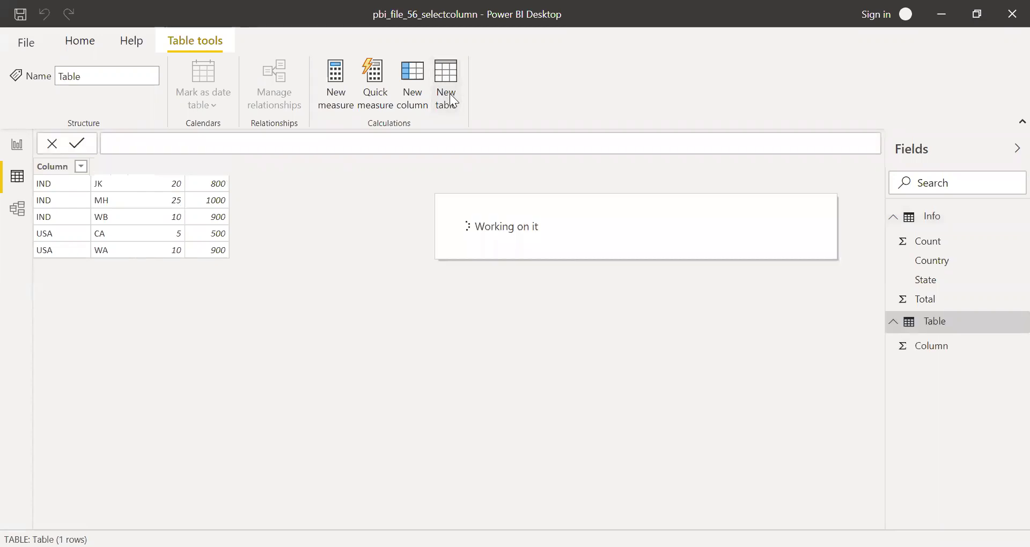
pyautogui.hotkey('ctrl', 'a')
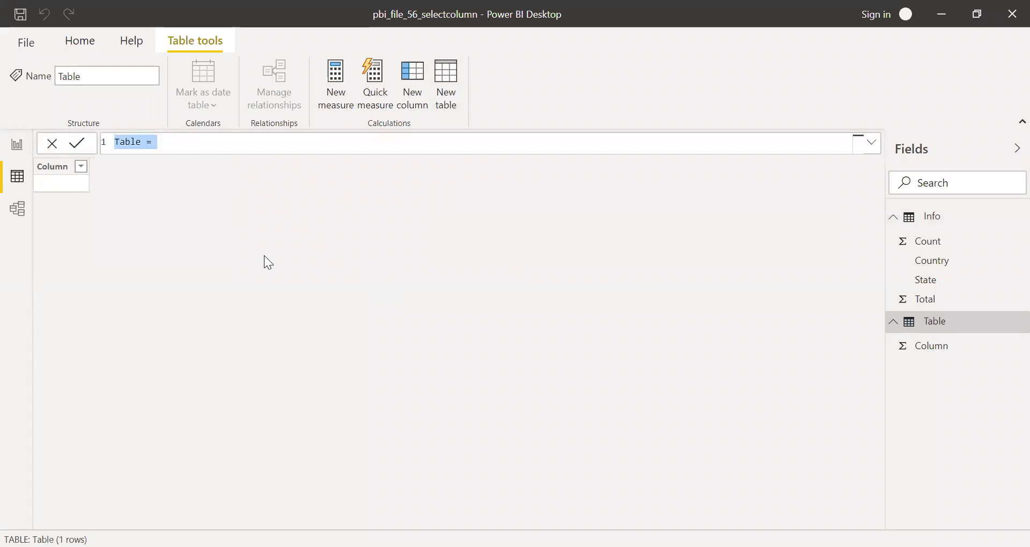
pyautogui.write('add')
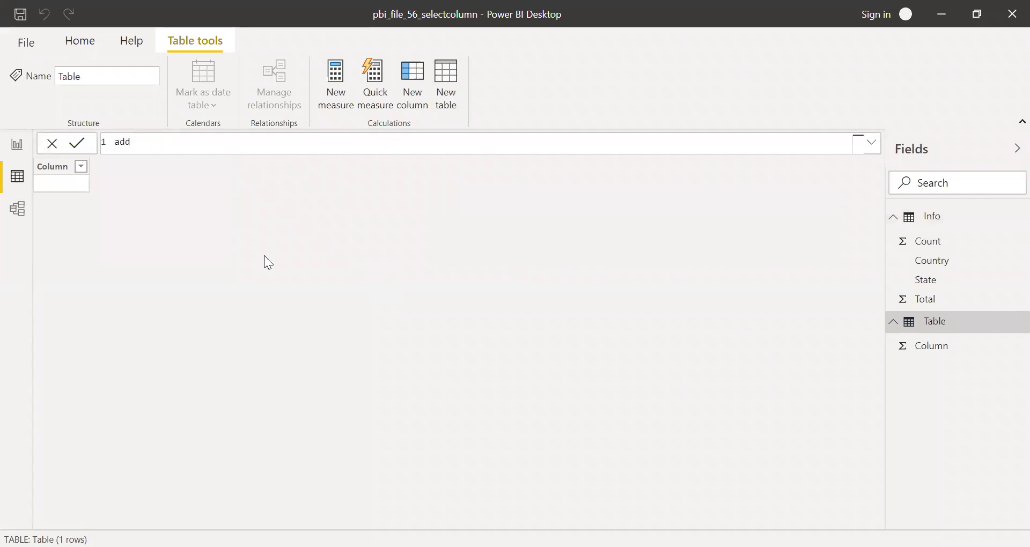
pyautogui.write('_column_tbl = add')
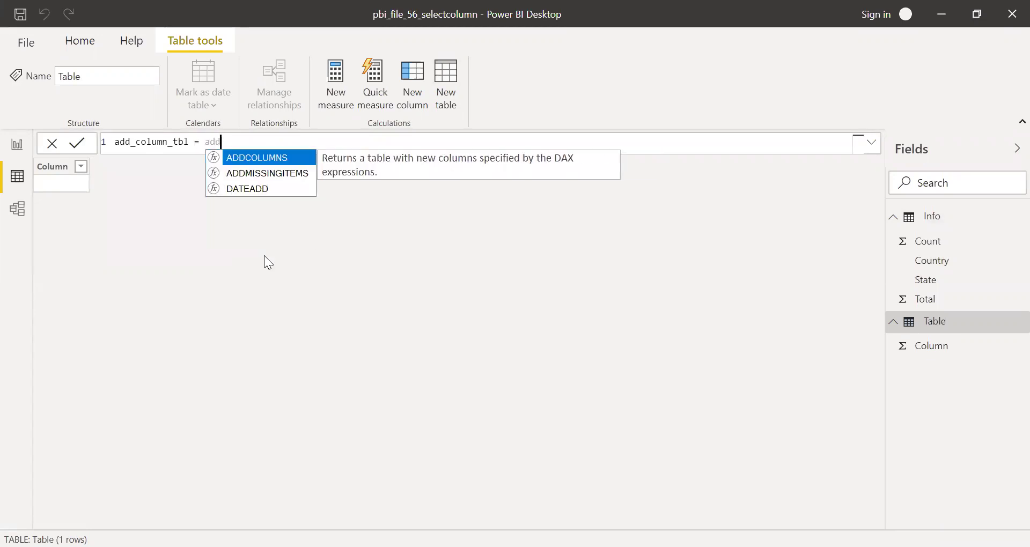
pyautogui.press('Tab')
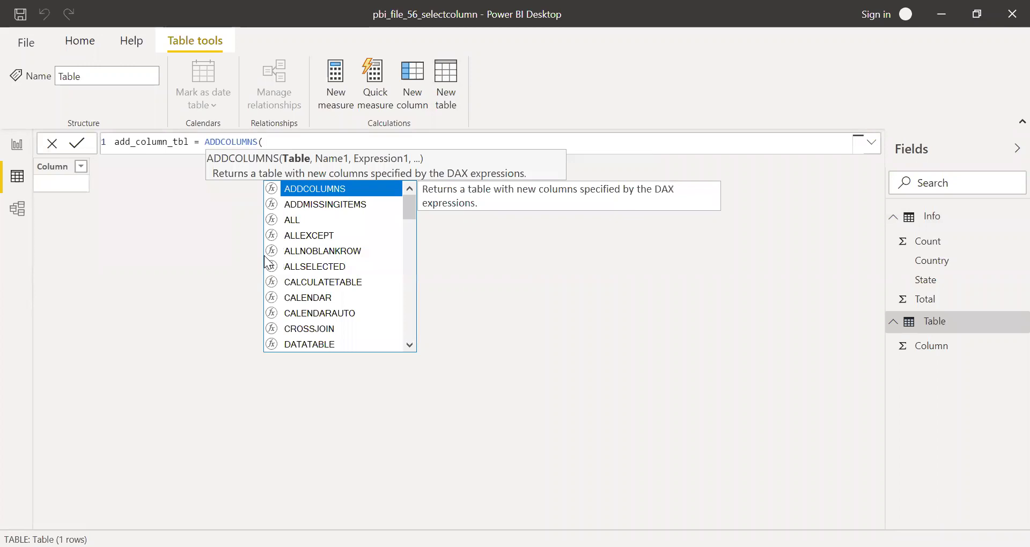
pyautogui.write('Info,')
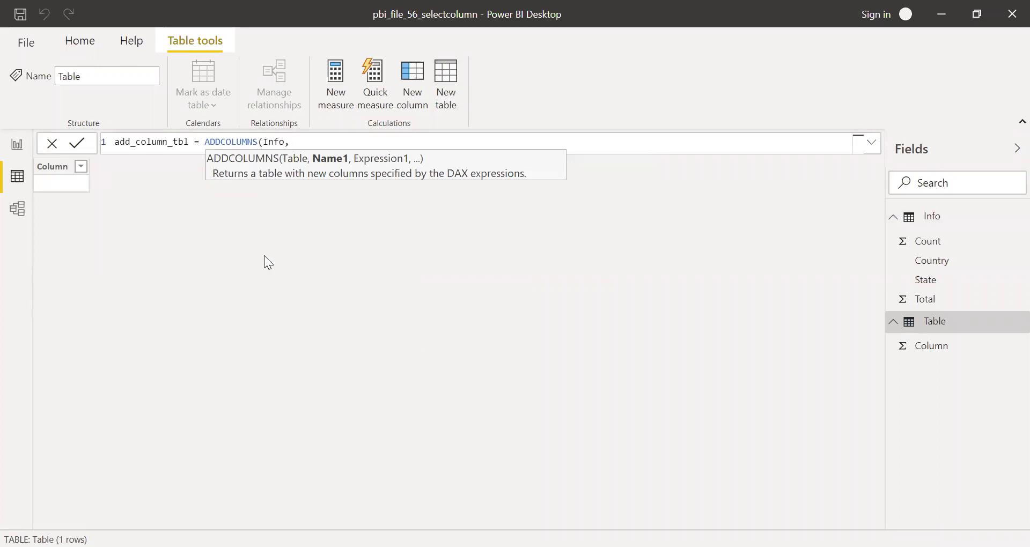
pyautogui.write('"')
# Add the "CountryState" column as Info[Country]&", "&Info[State] and commit the table
pyautogui.write('Count')
pyautogui.write('rySatt')
pyautogui.press('BackSpace')
pyautogui.press('BackSpace')
pyautogui.press('BackSpace')
pyautogui.press('BackSpace')
pyautogui.write('State",')
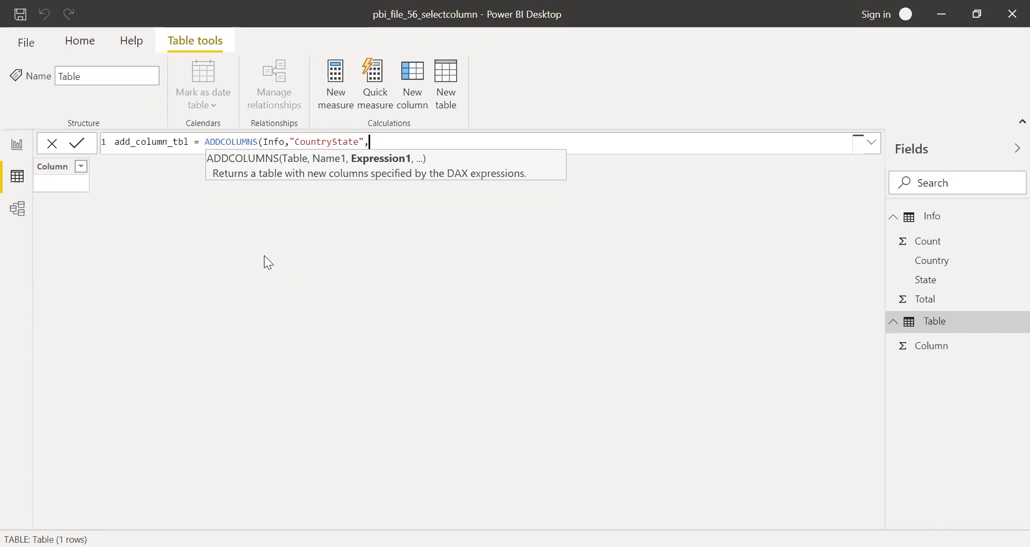
pyautogui.write('cou')
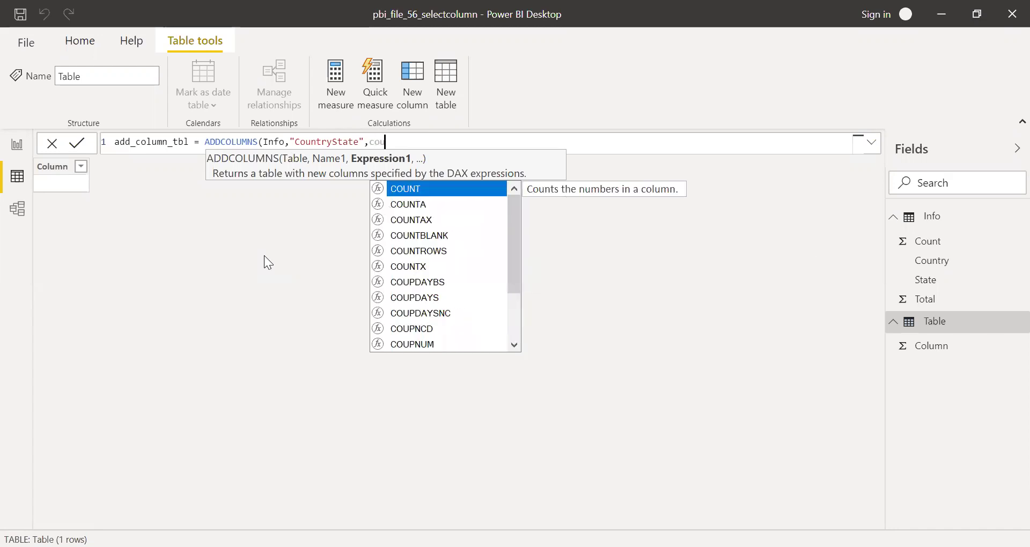
pyautogui.write('tr')
pyautogui.press('BackSpace')
pyautogui.press('BackSpace')
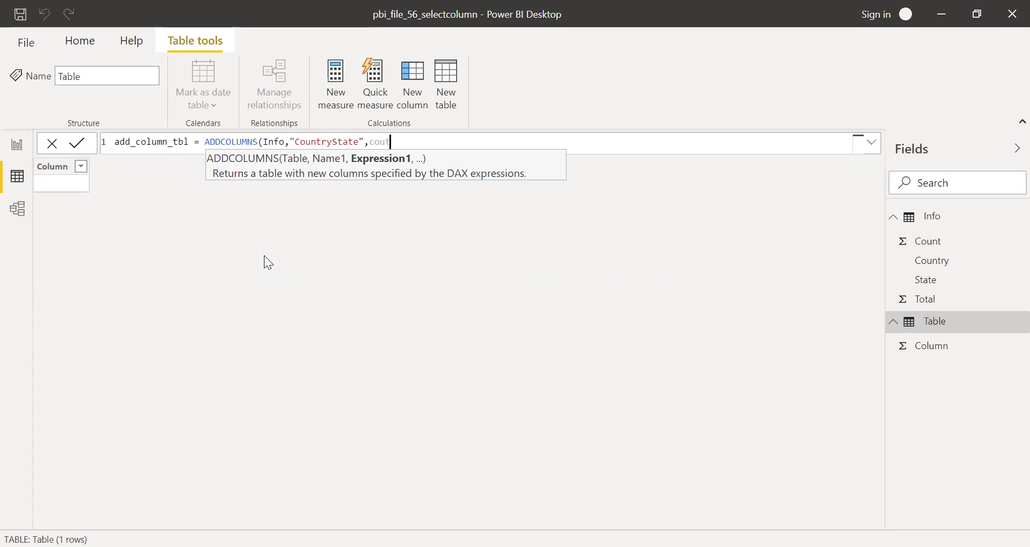
pyautogui.write('ntr')
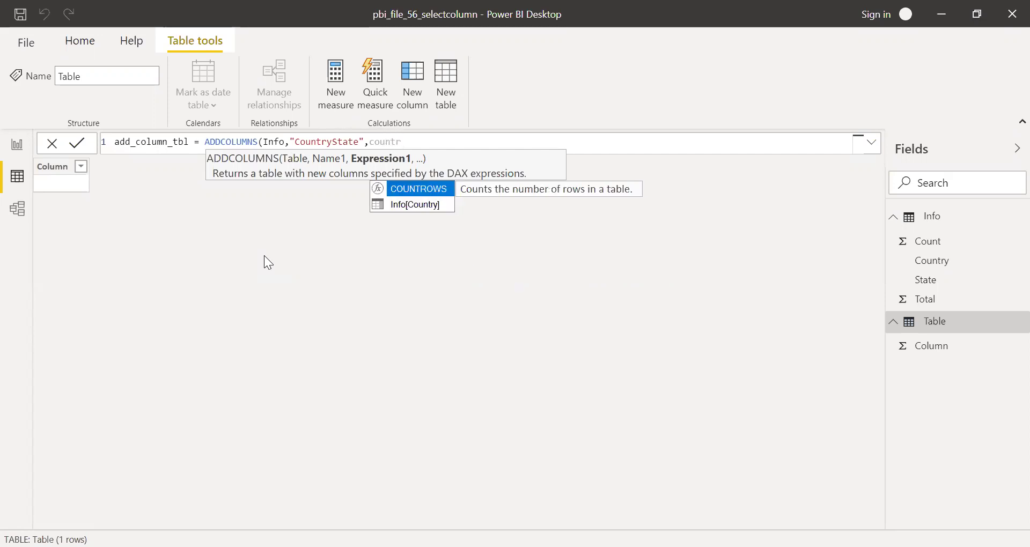
pyautogui.press('Down')
pyautogui.press('Tab')
pyautogui.write(',')
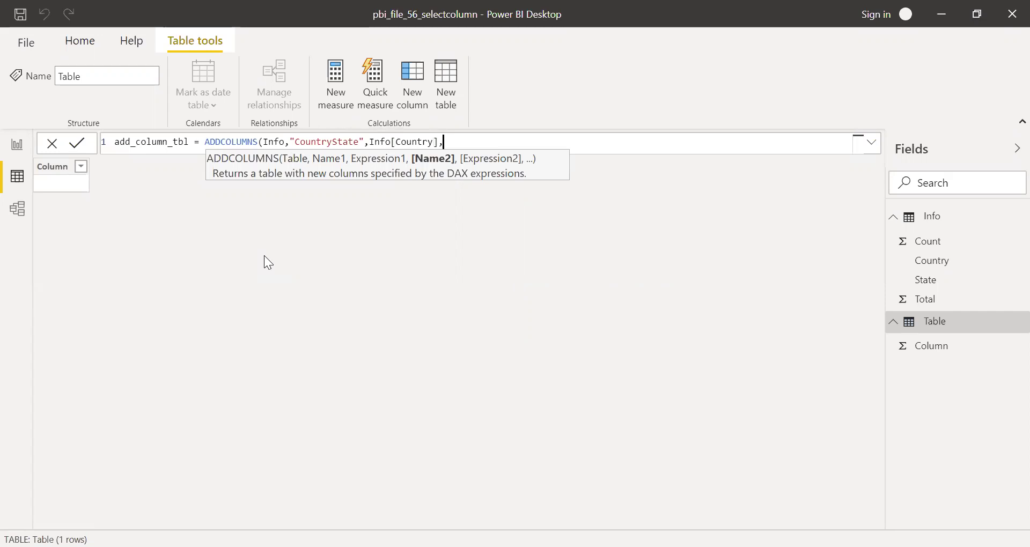
pyautogui.press('BackSpace')
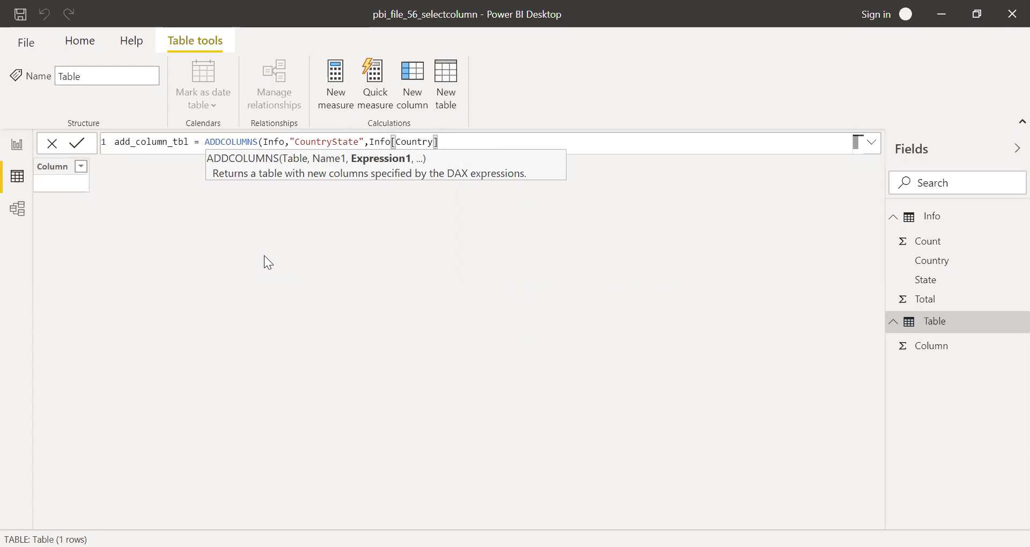
pyautogui.write('&", "&Info[State]')
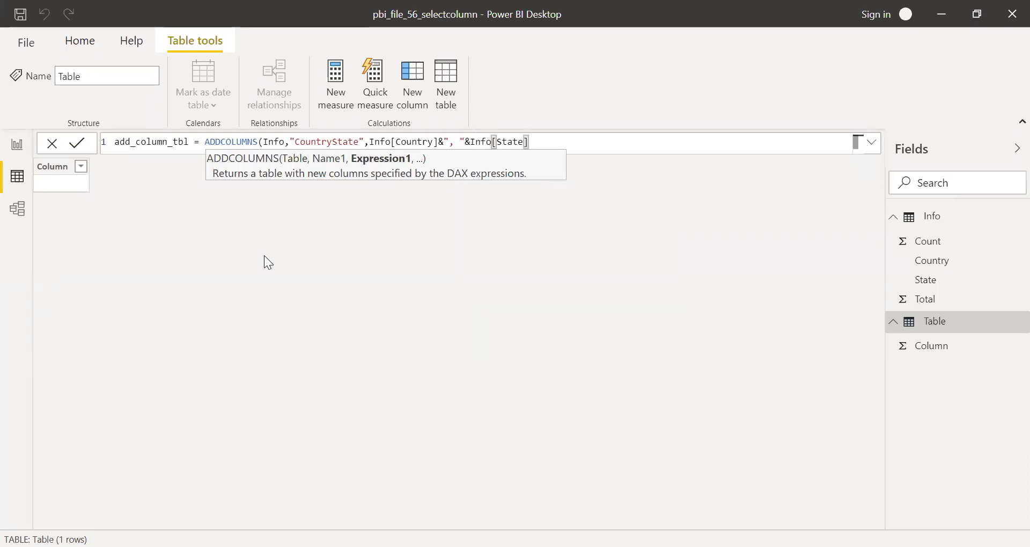
pyautogui.write(')')
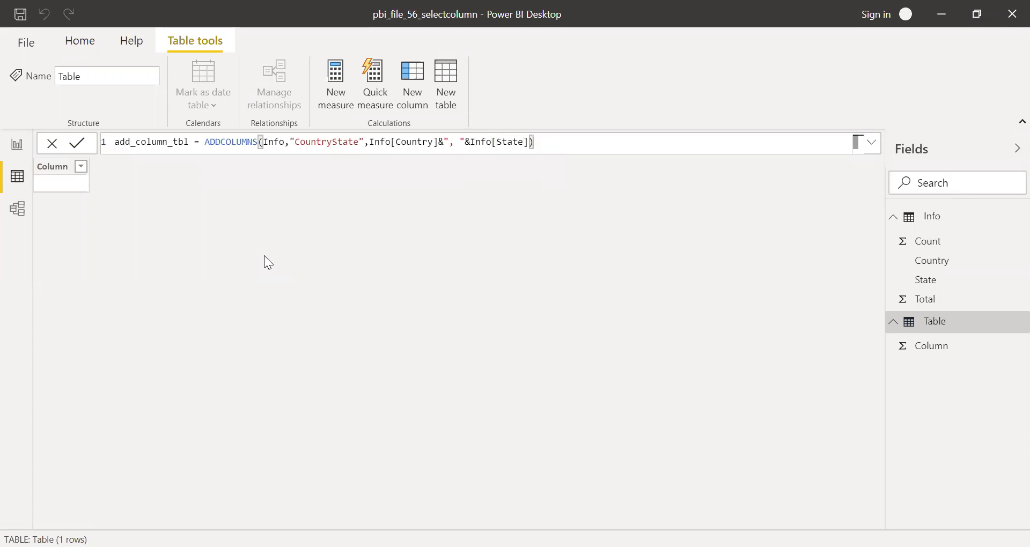
pyautogui.press('Return')
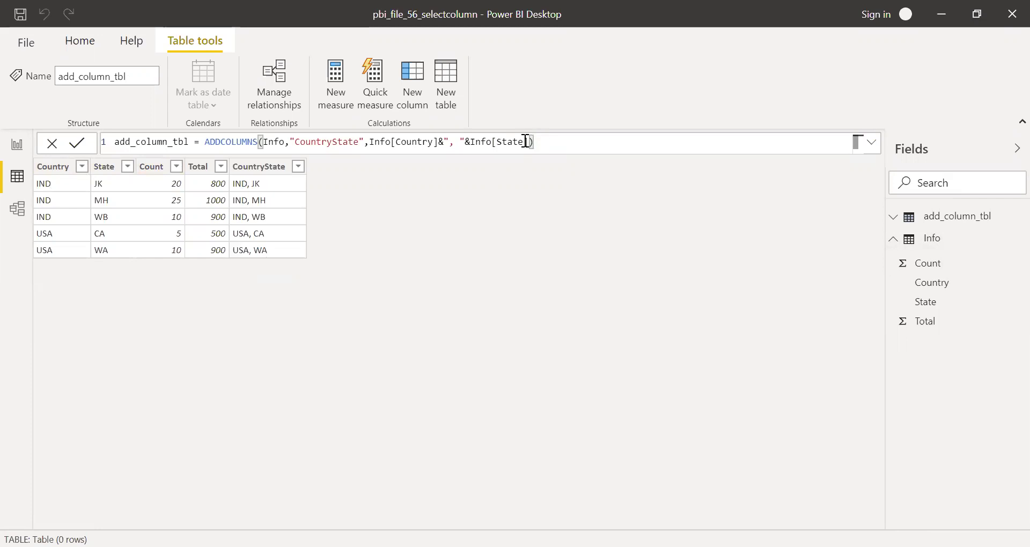
pyautogui.moveTo(533, 142); pyautogui.dragTo(269, 142)
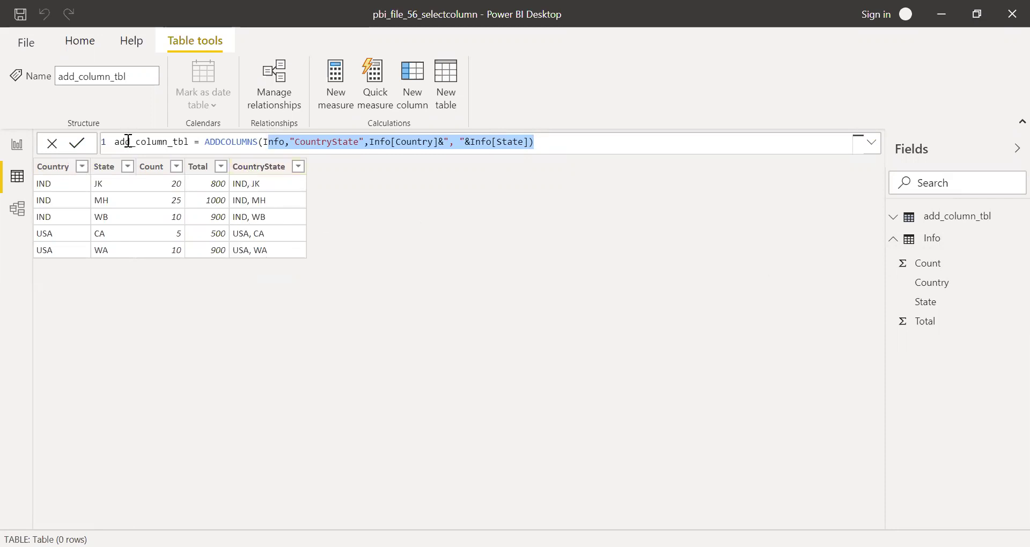
pyautogui.click(441, 210)
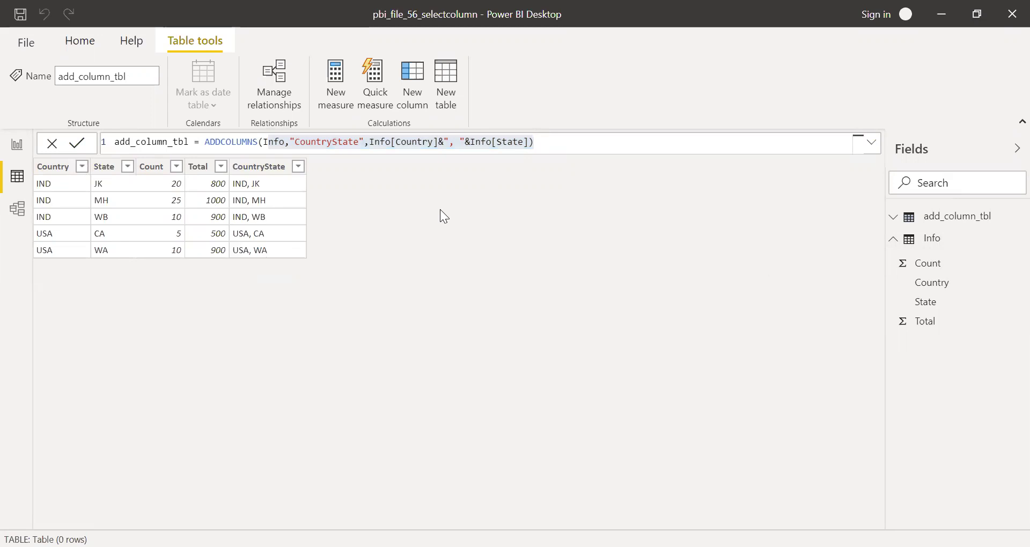
# Write select_column_tbl = SELECTCOLUMNS(Info,"CountryState",Info[Country]&" ,"&Info[State]) as a new table formula
pyautogui.click(443, 87)
pyautogui.moveTo(203, 141); pyautogui.dragTo(55, 129)
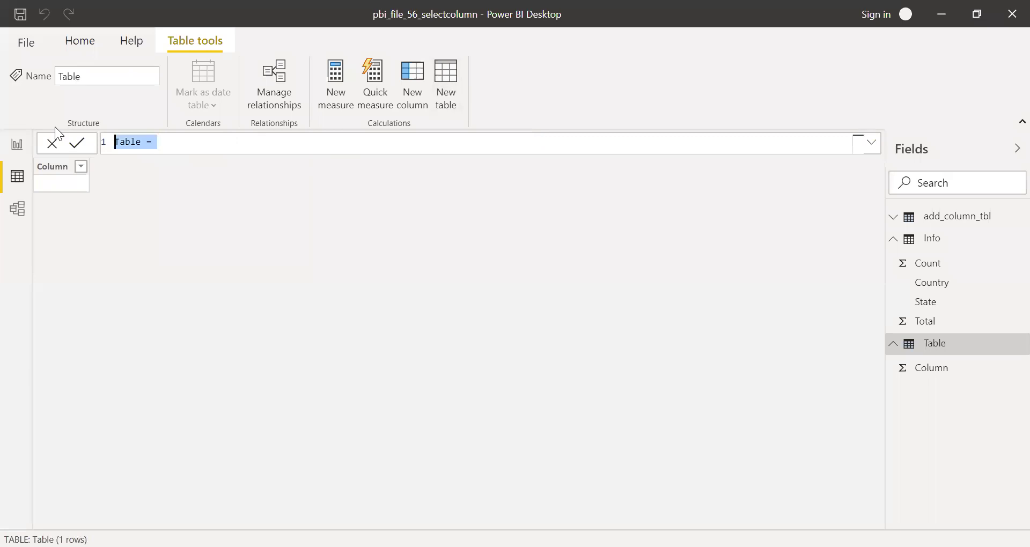
pyautogui.write('select')
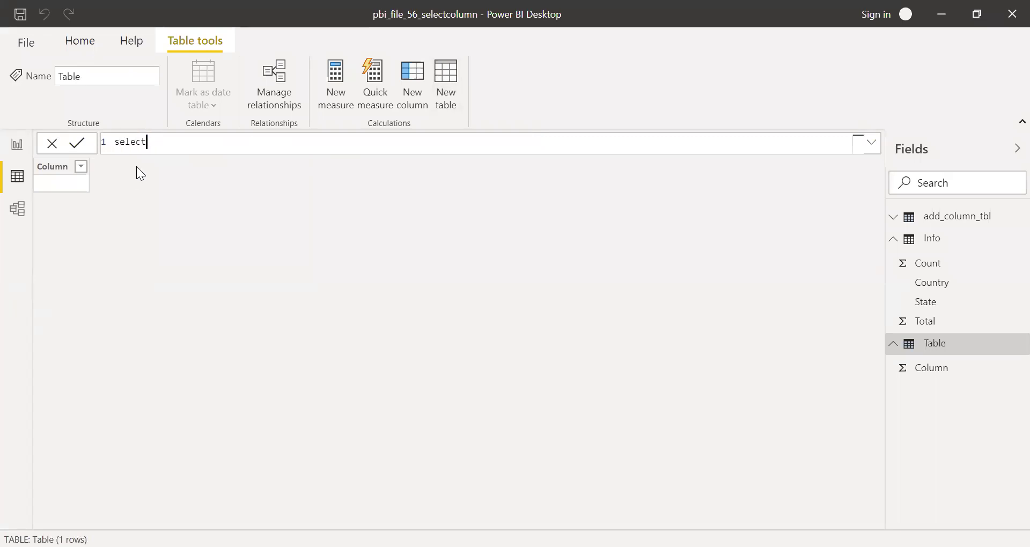
pyautogui.write('_column_tbl = sele')
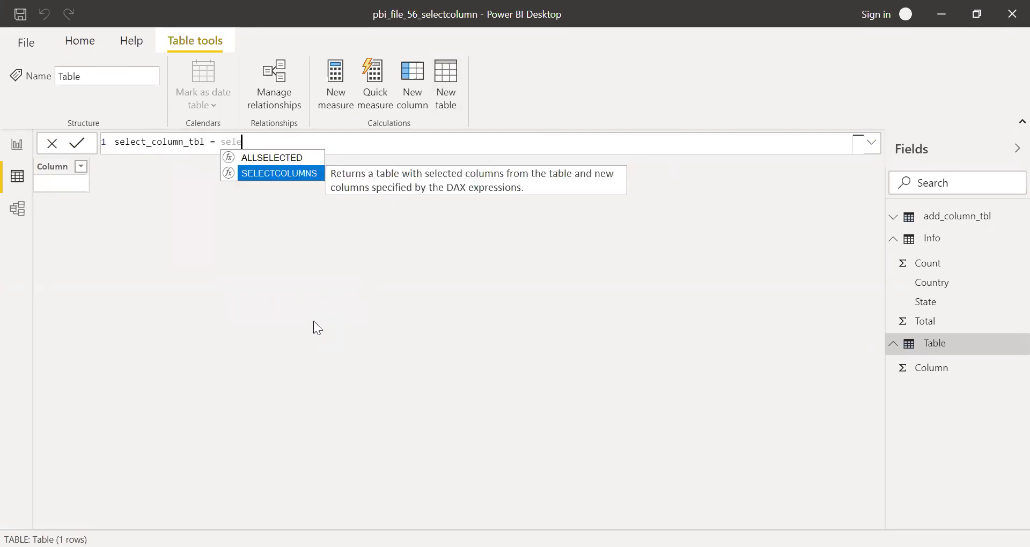
pyautogui.press('Tab')
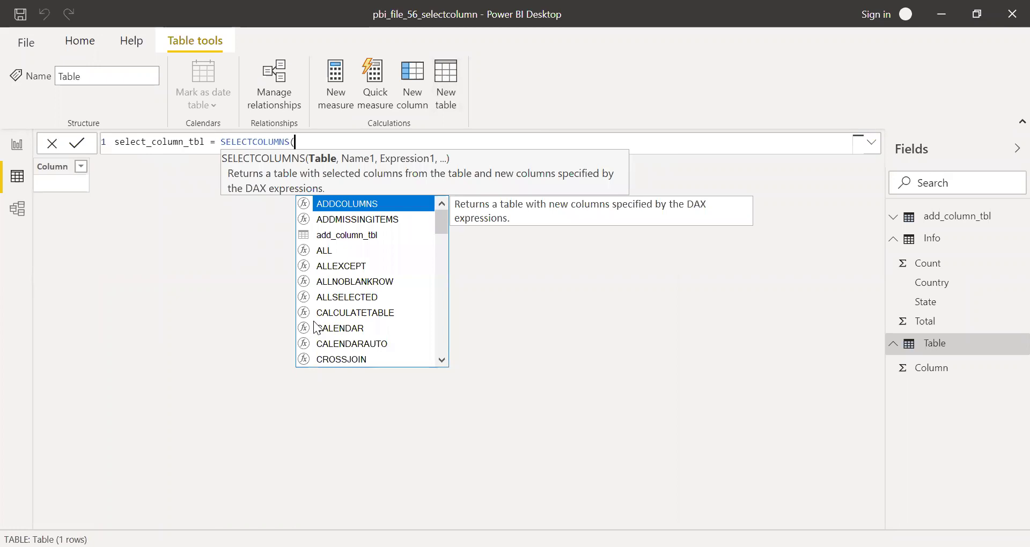
pyautogui.write('Info')
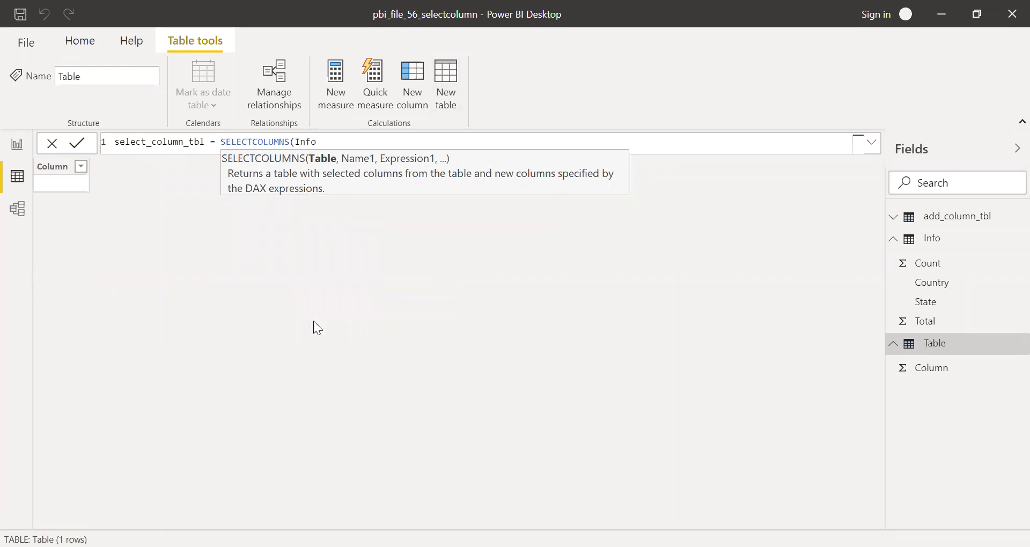
pyautogui.write(',"Country')
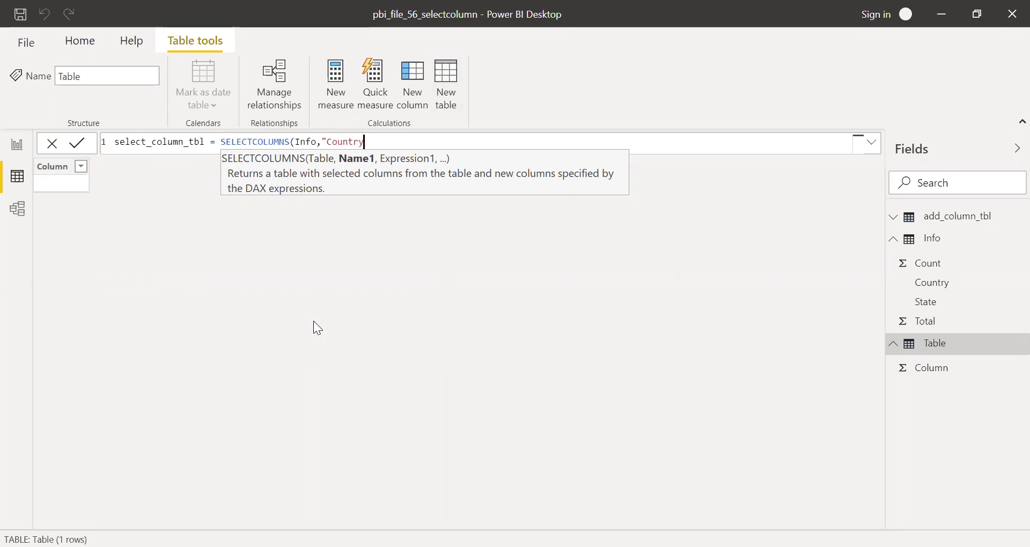
pyautogui.write('State",')
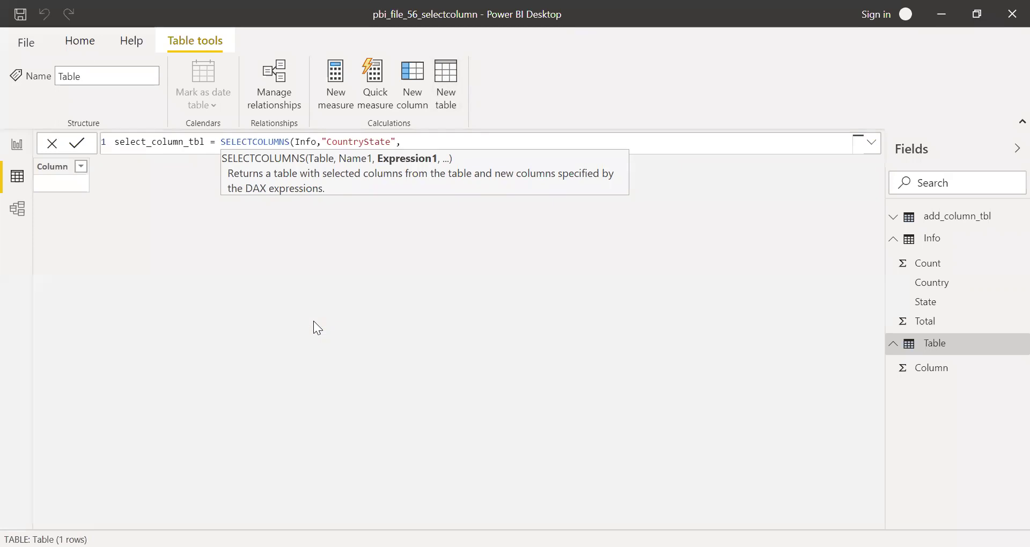
pyautogui.write('country')
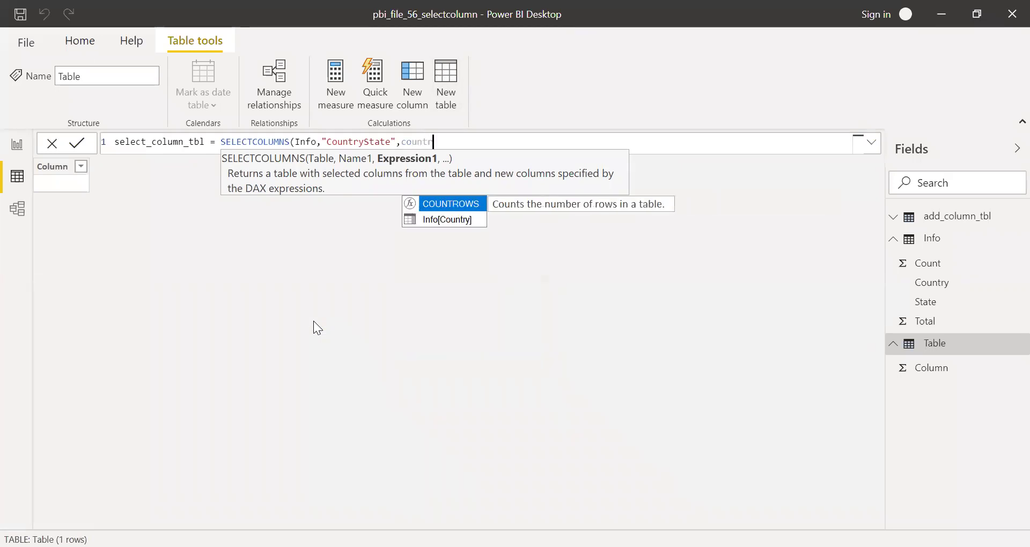
pyautogui.press('Tab')
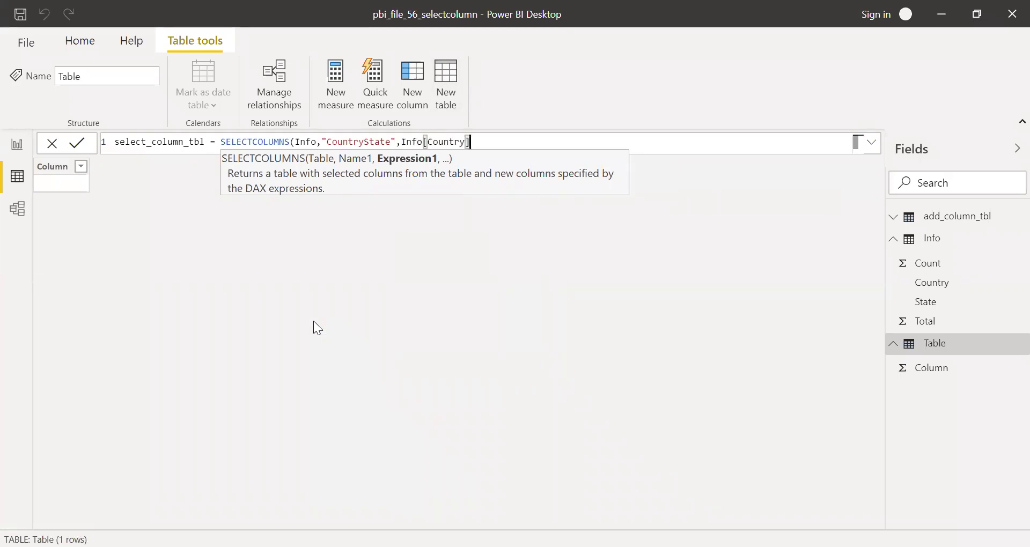
pyautogui.write('&')
pyautogui.write('Stat')
pyautogui.press('BackSpace')
pyautogui.press('BackSpace')
pyautogui.press('BackSpace')
pyautogui.press('BackSpace')
pyautogui.write('" ,"&')
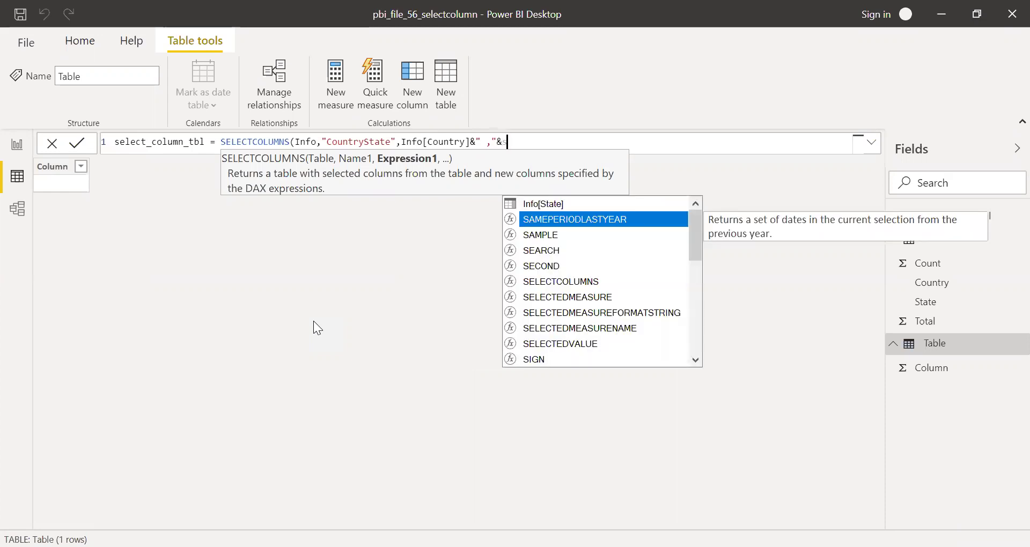
pyautogui.write('Info[State])')
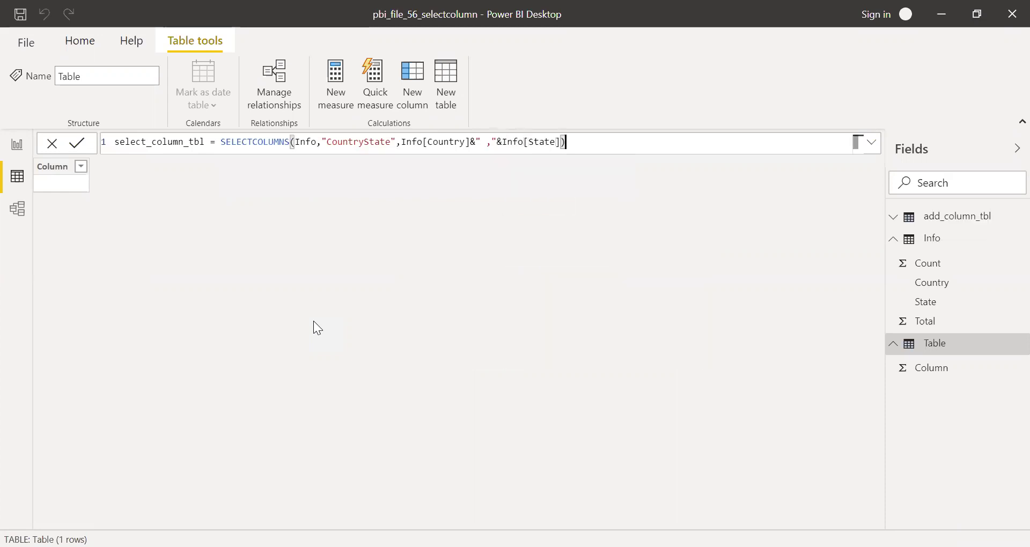
# Commit select_column_tbl and compare its single CountryState column with add_column_tbl
pyautogui.press('Return')
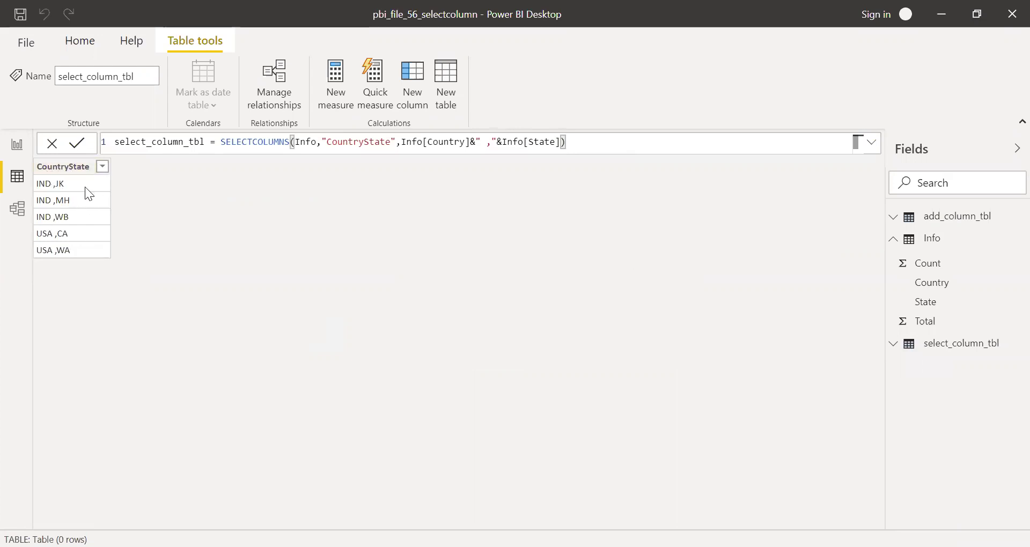
pyautogui.click(945, 220)
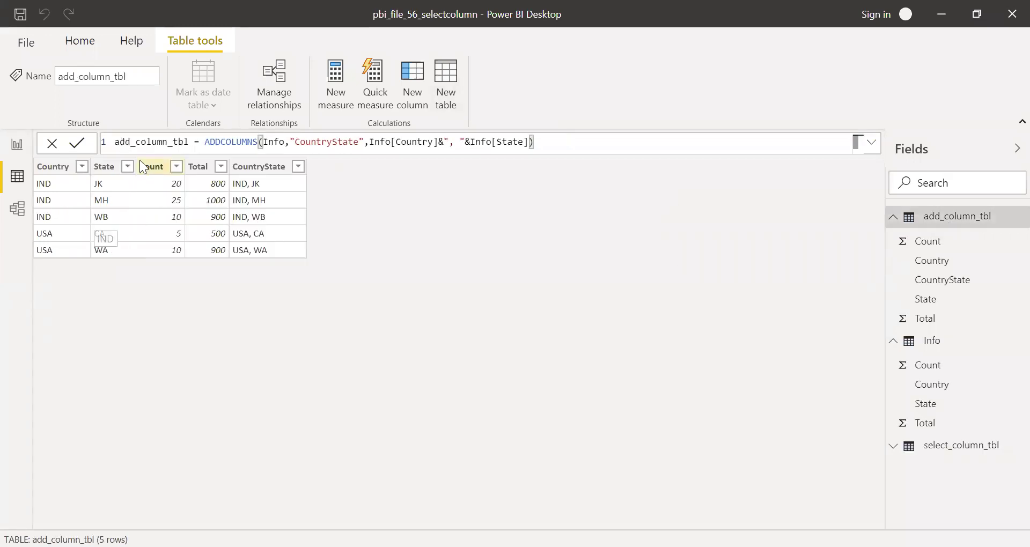
pyautogui.click(948, 447)
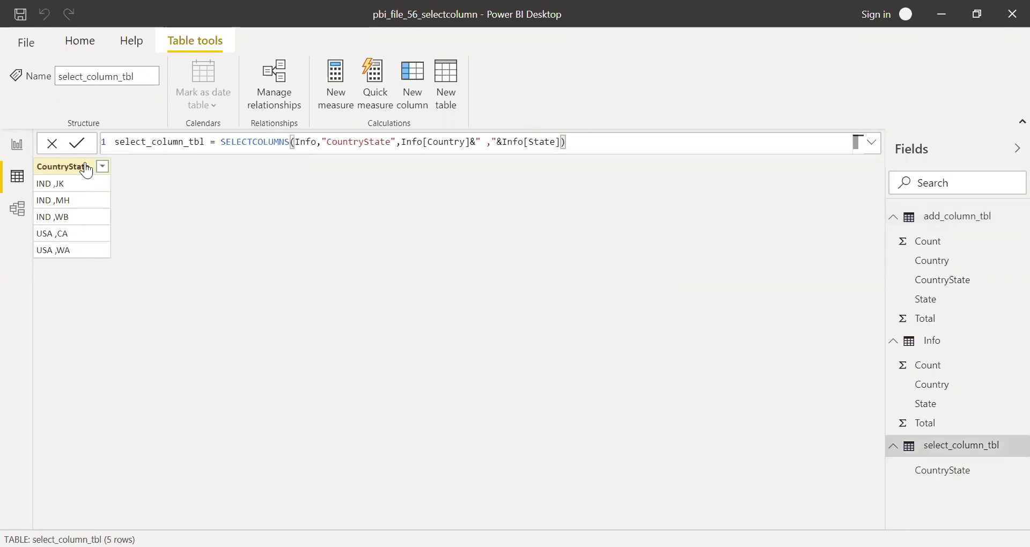
pyautogui.moveTo(587, 144); pyautogui.dragTo(237, 142)
pyautogui.click(394, 319)
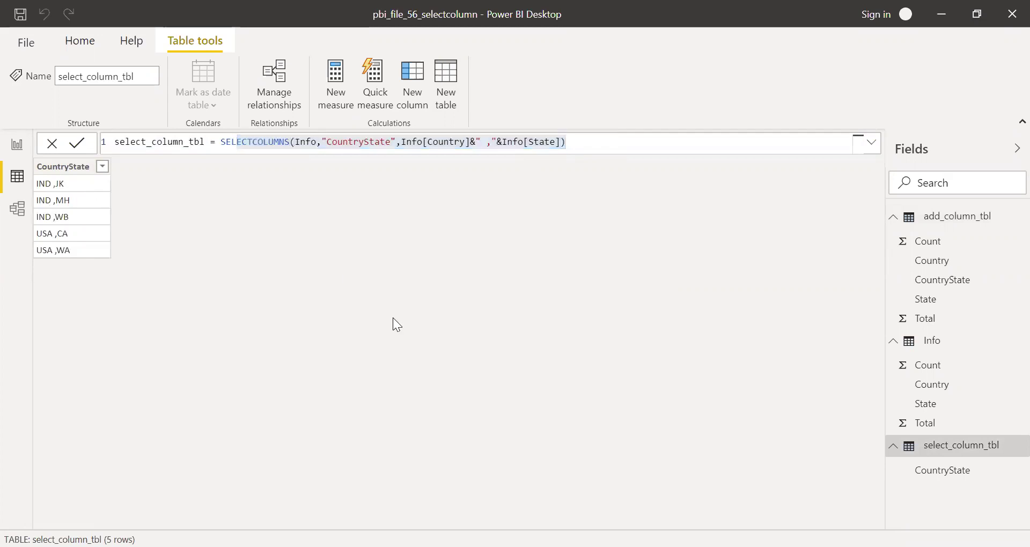
pyautogui.click(893, 216)
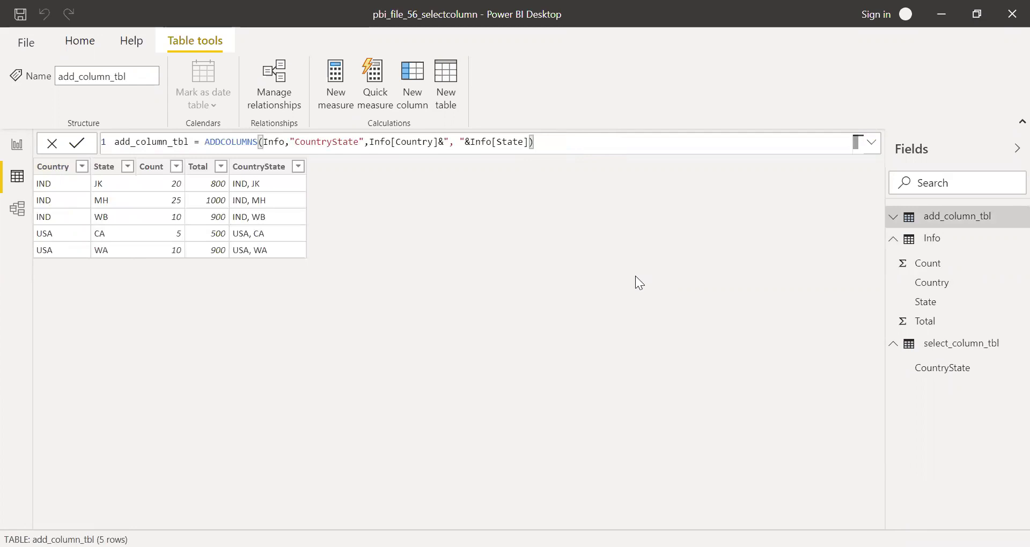